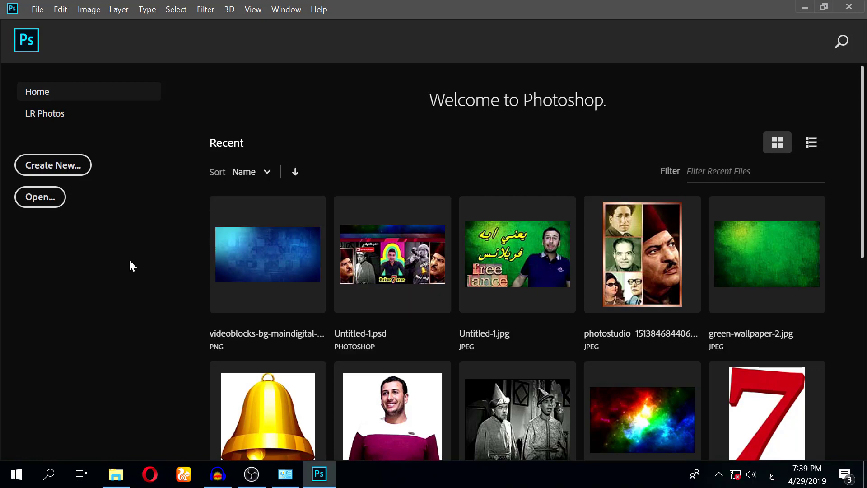
Open kung_fu_panda_3_2016-wallpaper-1280x720.jpg from the خلفيات HD folder on drive E:
{"action": "left_click", "coordinate": [45, 196]}
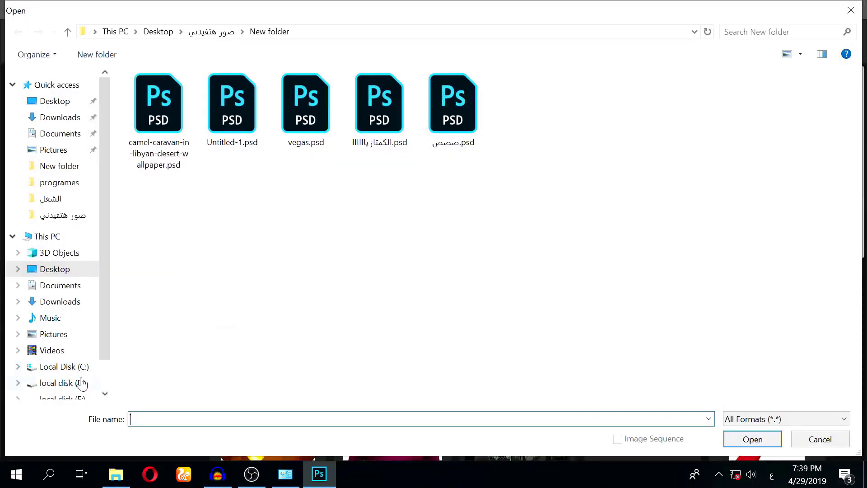
{"action": "left_click", "coordinate": [58, 357]}
{"action": "left_click", "coordinate": [63, 382]}
{"action": "double_click", "coordinate": [133, 361]}
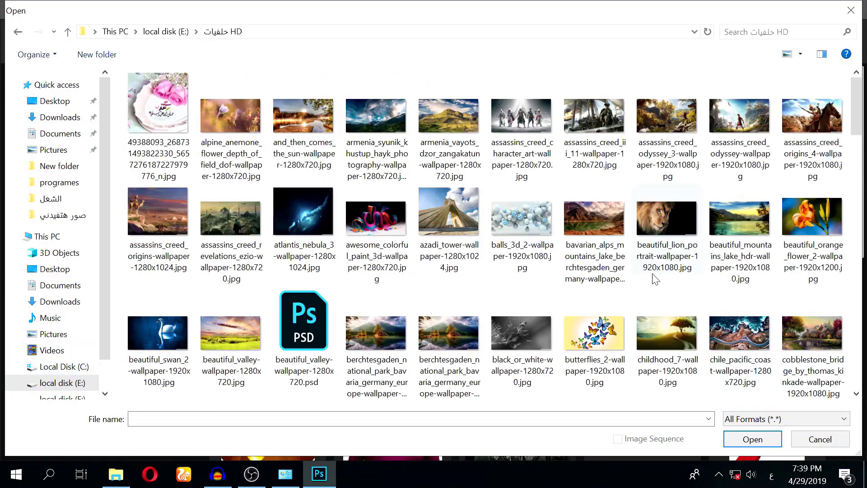
{"action": "scroll", "coordinate": [354, 221], "scroll_direction": "down", "scroll_amount": 5}
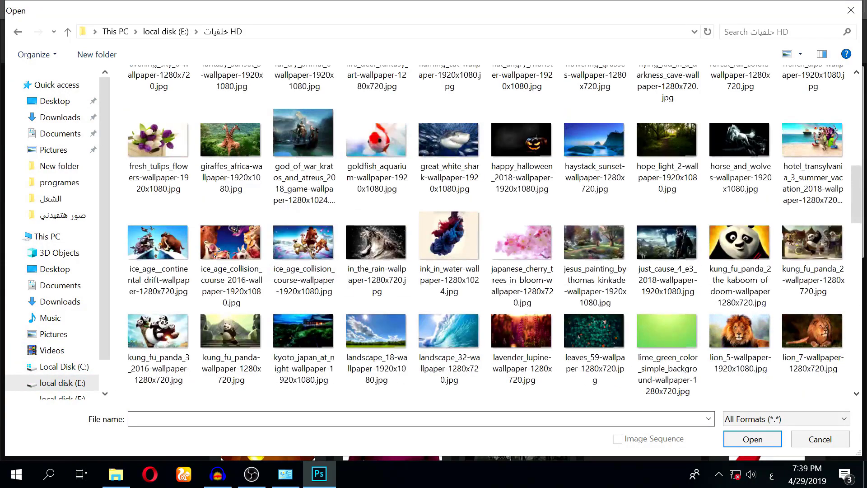
{"action": "double_click", "coordinate": [167, 335]}
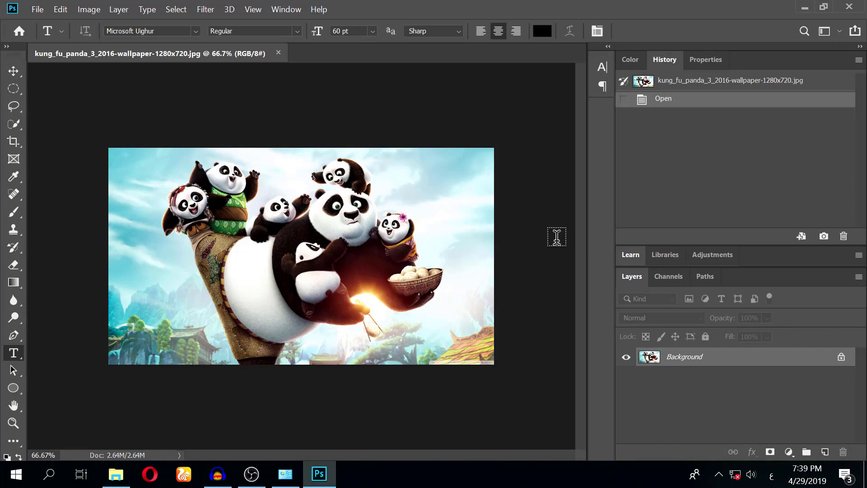
Type 'للحالات' in a text box across the top, colour it yellow-green, and commit
{"action": "left_click_drag", "start_coordinate": [477, 185], "coordinate": [202, 258]}
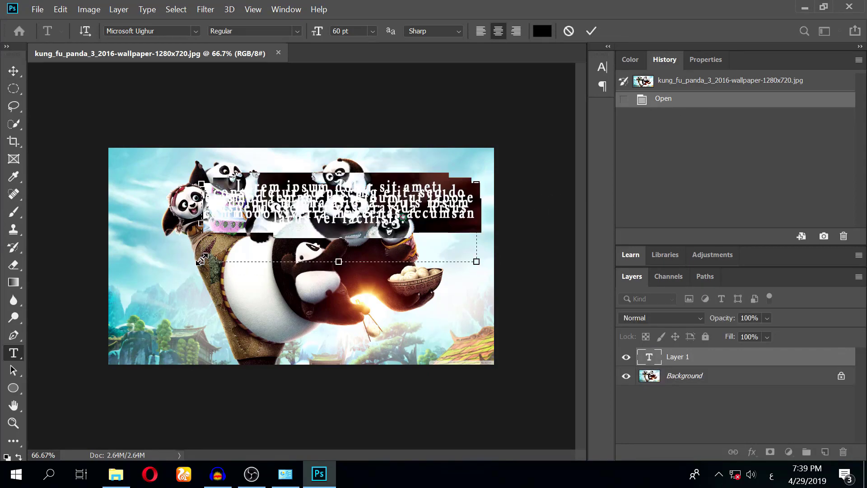
{"action": "type", "text": "للحالات"}
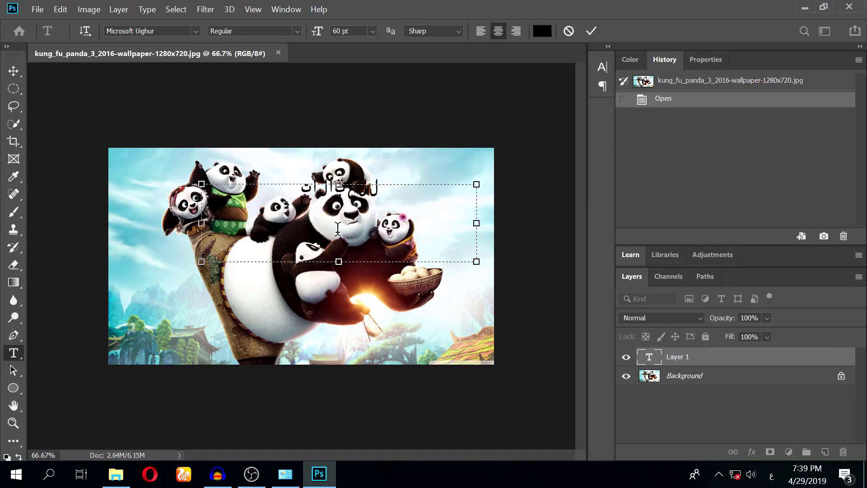
{"action": "key", "text": "ctrl+a"}
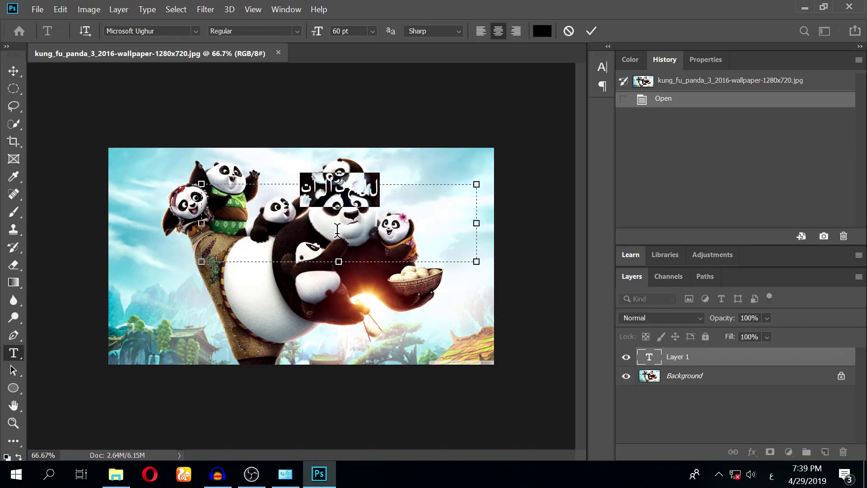
{"action": "left_click", "coordinate": [543, 31]}
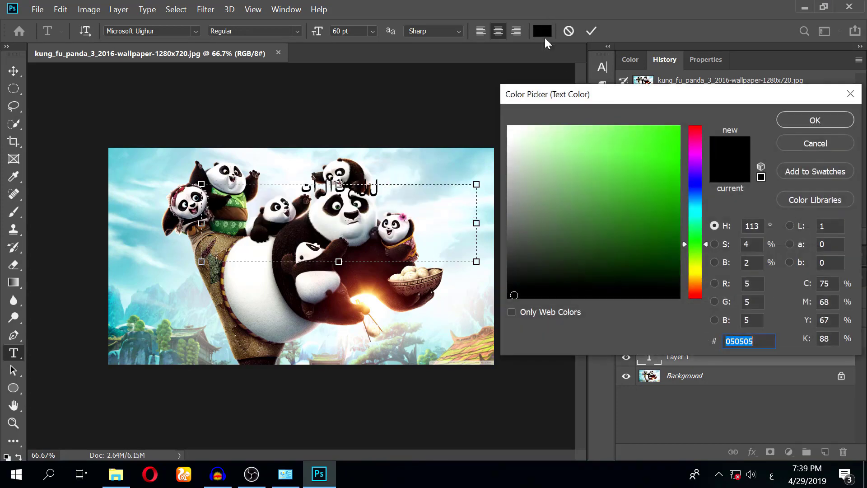
{"action": "left_click", "coordinate": [307, 231]}
{"action": "mouse_move", "coordinate": [563, 162]}
{"action": "left_mouse_down"}
{"action": "mouse_move", "coordinate": [658, 139]}
{"action": "mouse_move", "coordinate": [649, 149]}
{"action": "left_mouse_up"}
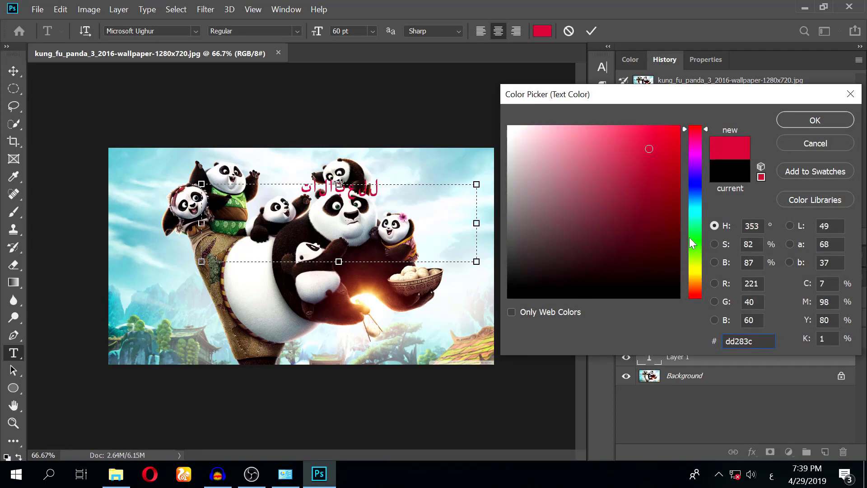
{"action": "left_click", "coordinate": [695, 265]}
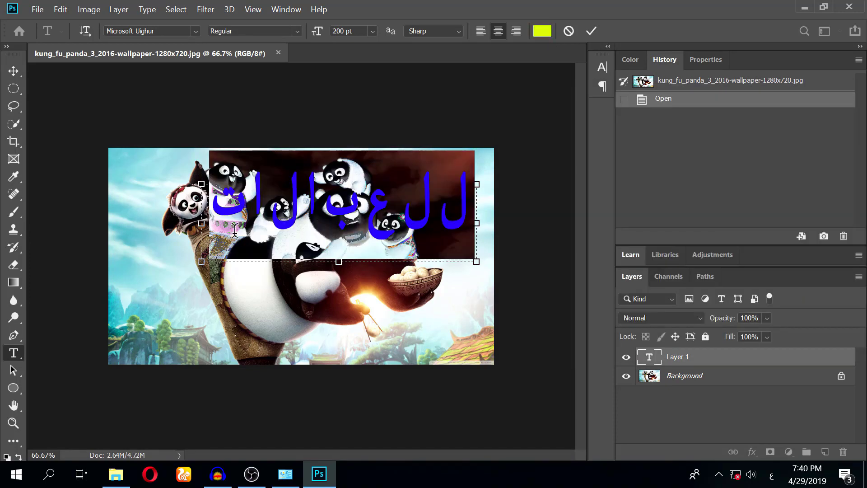
{"action": "left_click_drag", "start_coordinate": [234, 228], "coordinate": [742, 229]}
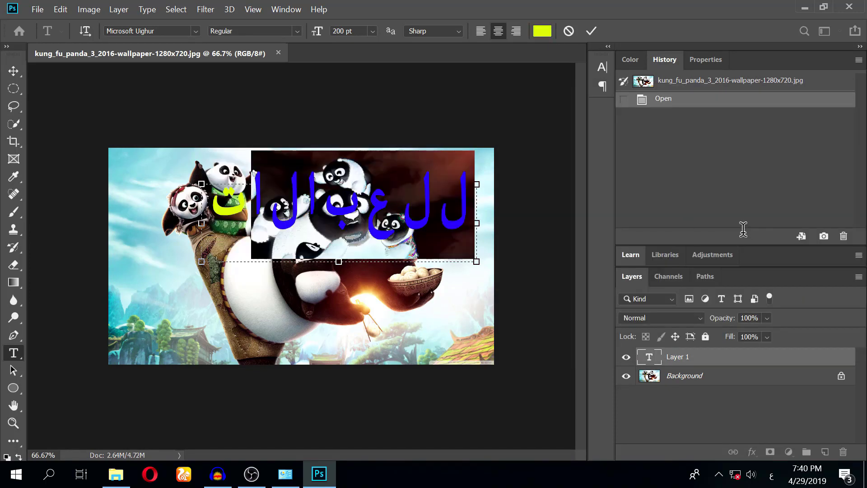
{"action": "left_click", "coordinate": [496, 283]}
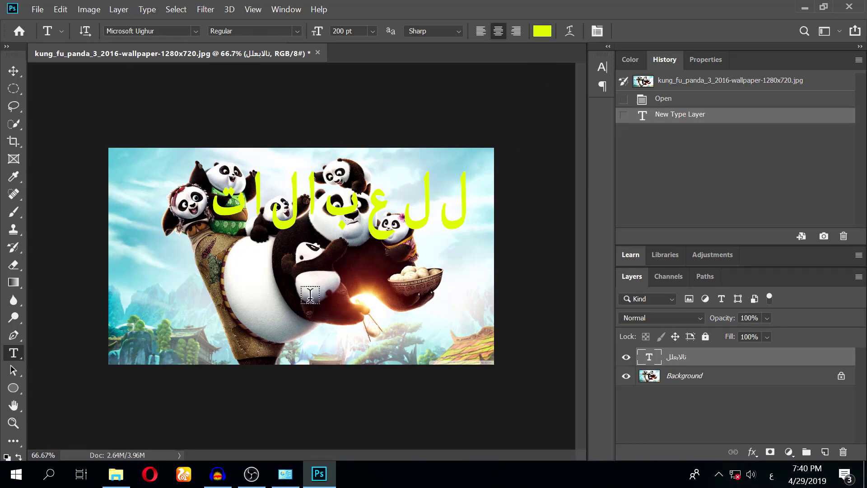
In Preferences > Type, set the text engine to Middle Eastern and South Asian
{"action": "left_click", "coordinate": [60, 10]}
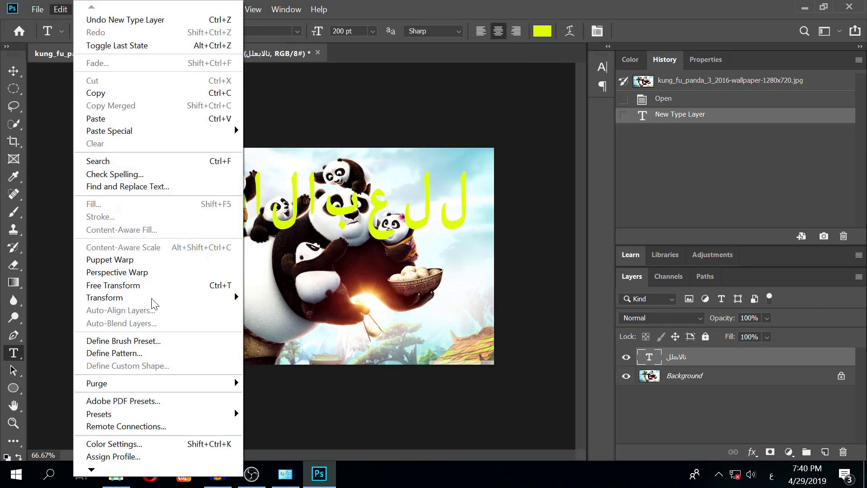
{"action": "mouse_move", "coordinate": [92, 469]}
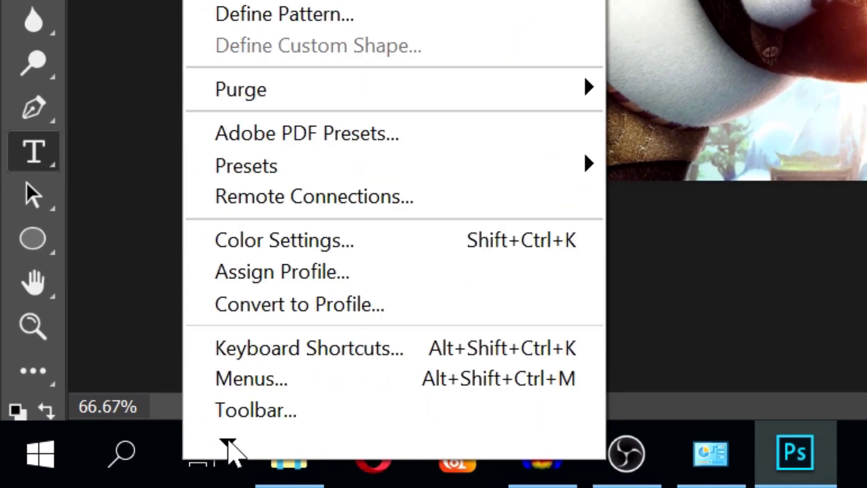
{"action": "mouse_move", "coordinate": [369, 399]}
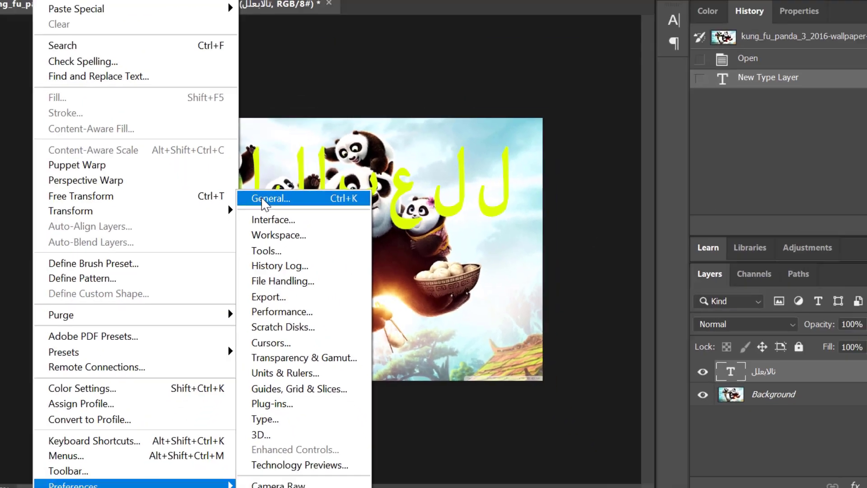
{"action": "left_click", "coordinate": [264, 123]}
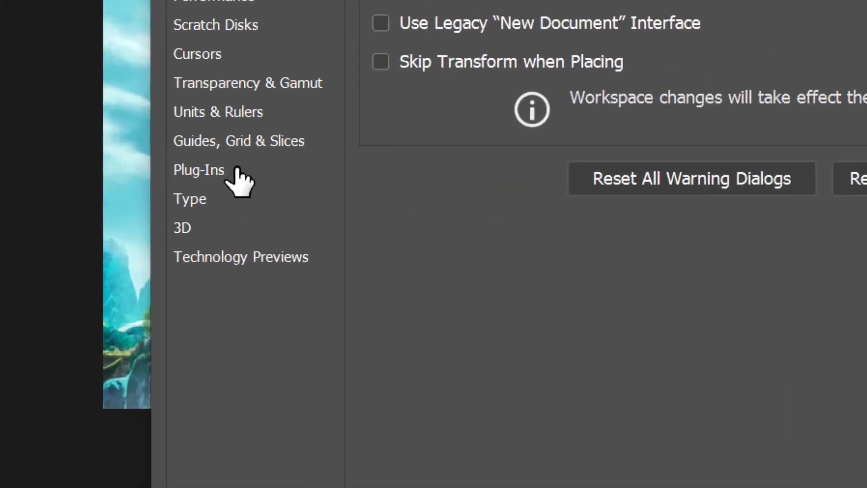
{"action": "left_click", "coordinate": [208, 177]}
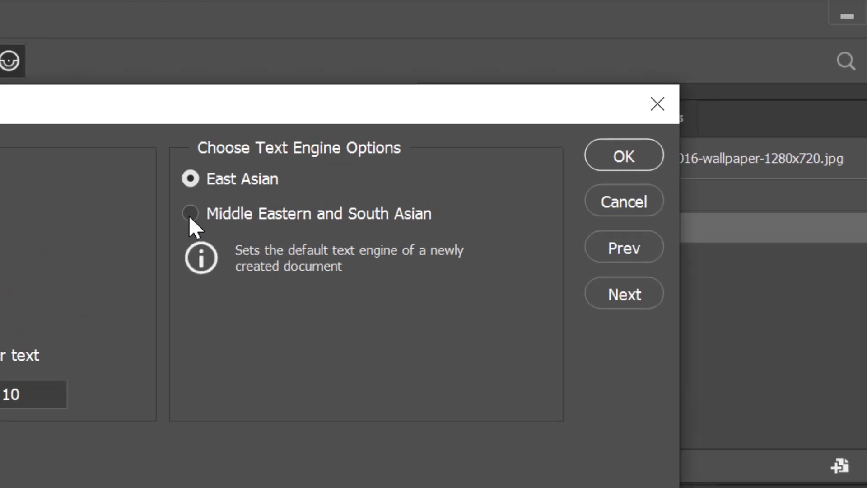
{"action": "left_click", "coordinate": [472, 108]}
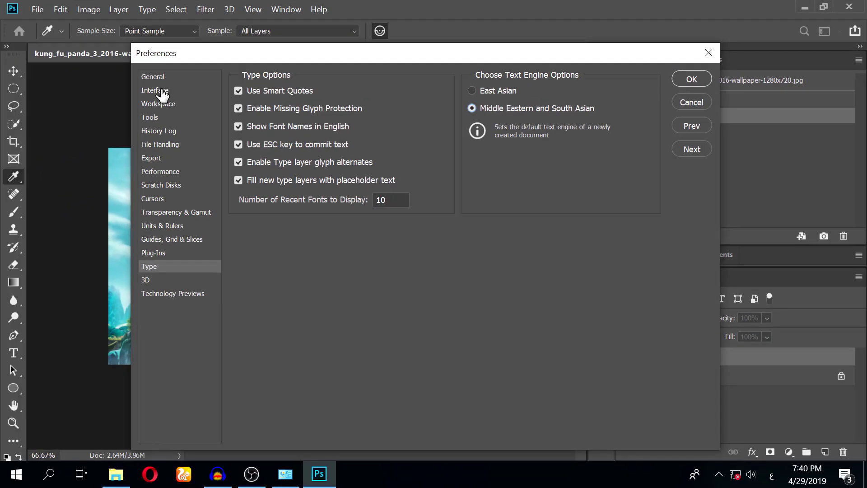
{"action": "left_click", "coordinate": [155, 90]}
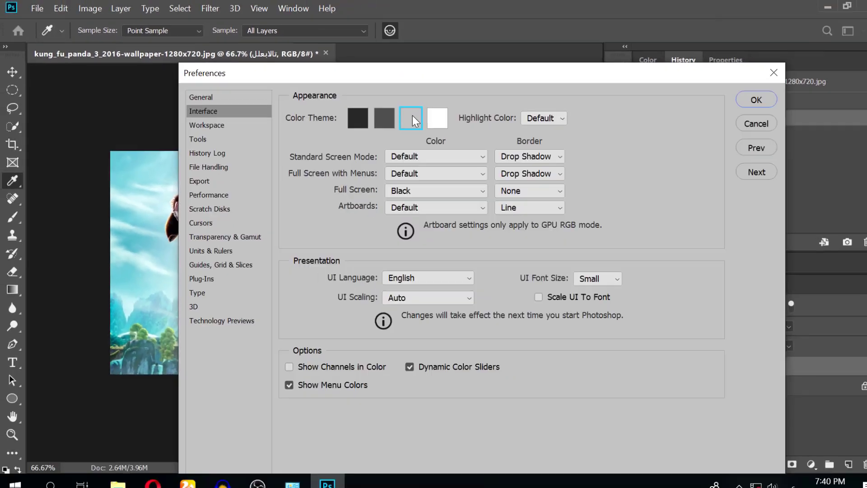
Compare the interface colour themes and settle on the darkest one
{"action": "left_click", "coordinate": [775, 191]}
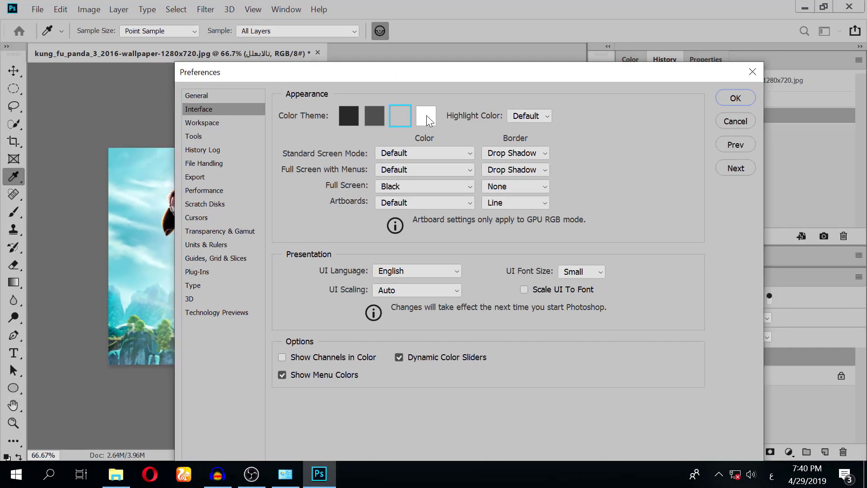
{"action": "left_click", "coordinate": [815, 191]}
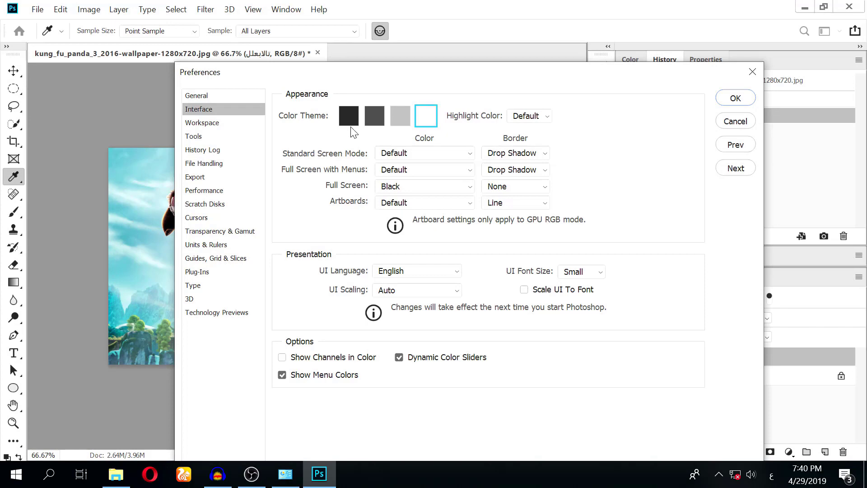
{"action": "left_click", "coordinate": [343, 115]}
{"action": "left_click", "coordinate": [370, 116]}
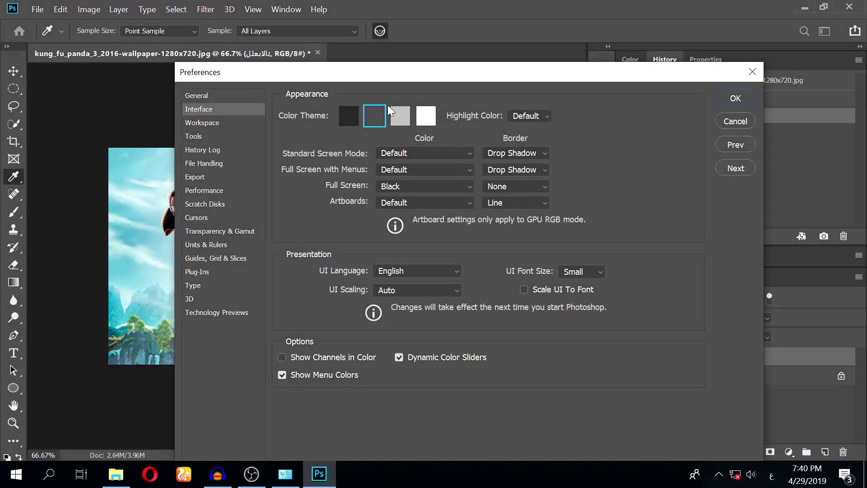
{"action": "left_click", "coordinate": [399, 117]}
{"action": "left_click", "coordinate": [348, 116]}
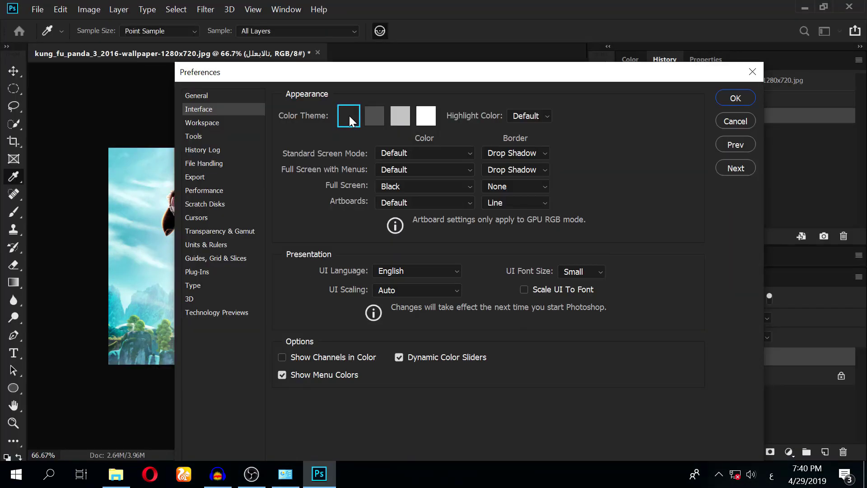
{"action": "left_click", "coordinate": [371, 113]}
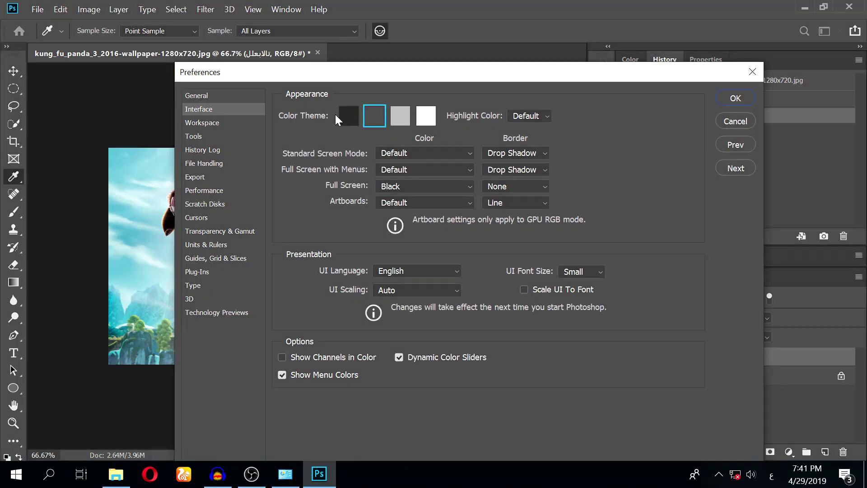
{"action": "left_click", "coordinate": [339, 117]}
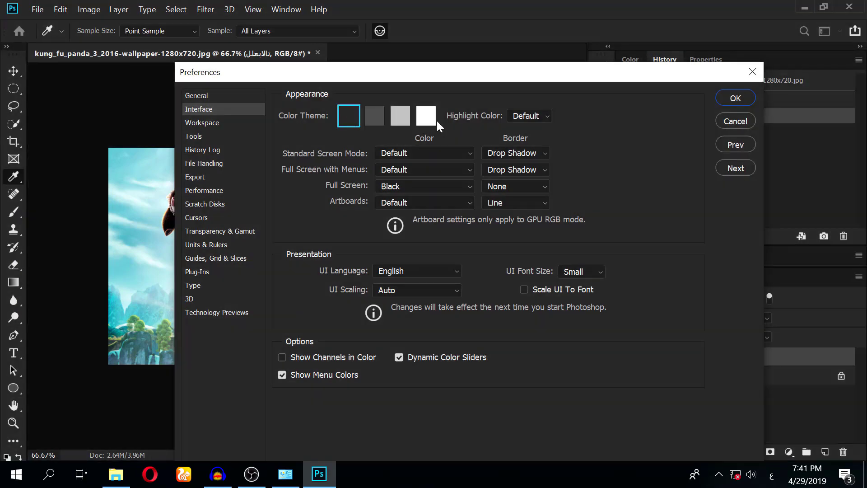
{"action": "left_click", "coordinate": [427, 118]}
{"action": "left_click", "coordinate": [348, 125]}
{"action": "left_click", "coordinate": [371, 114]}
{"action": "left_click", "coordinate": [399, 116]}
{"action": "left_click", "coordinate": [350, 116]}
Set the interface Highlight Color to Blue
{"action": "left_click", "coordinate": [535, 113]}
{"action": "left_click", "coordinate": [525, 141]}
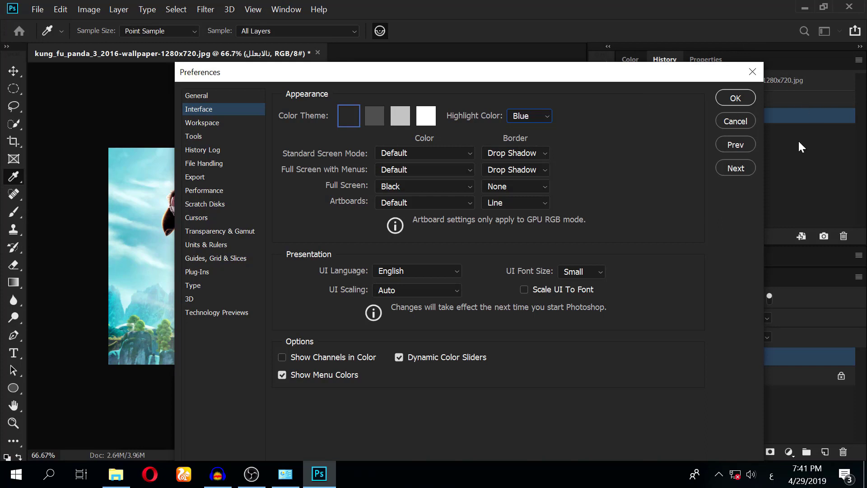
{"action": "left_click", "coordinate": [529, 116]}
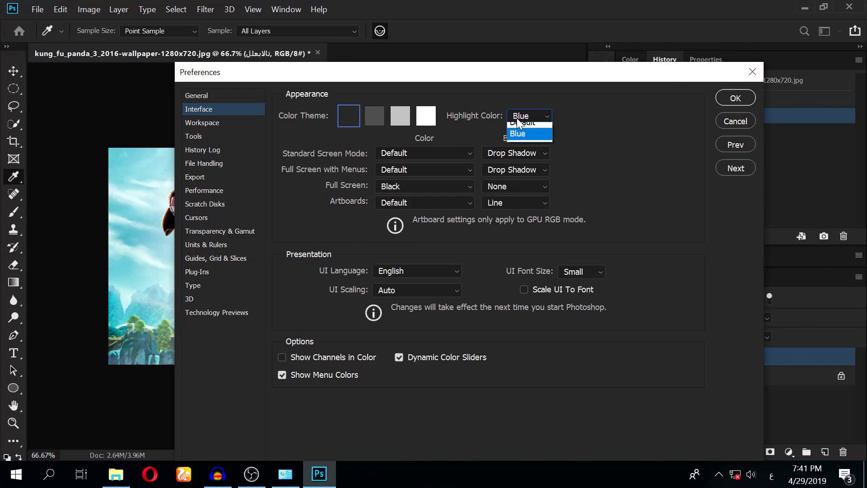
{"action": "left_click", "coordinate": [524, 128]}
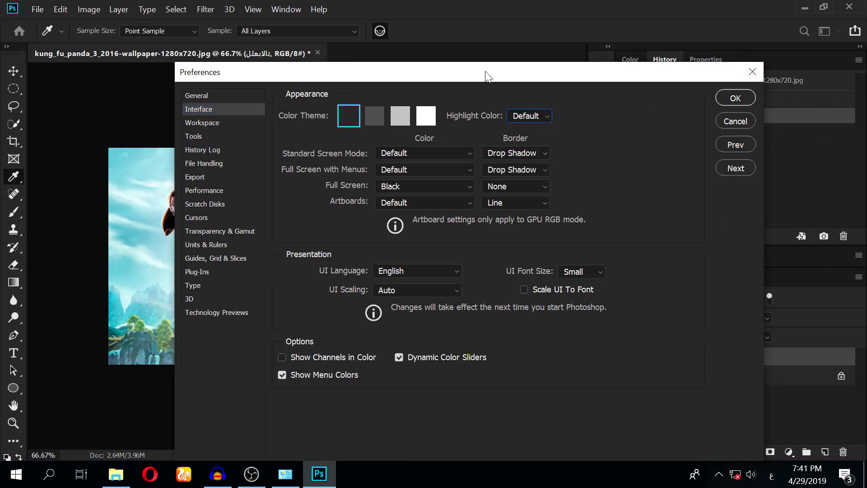
{"action": "left_click", "coordinate": [535, 117]}
{"action": "left_click", "coordinate": [531, 140]}
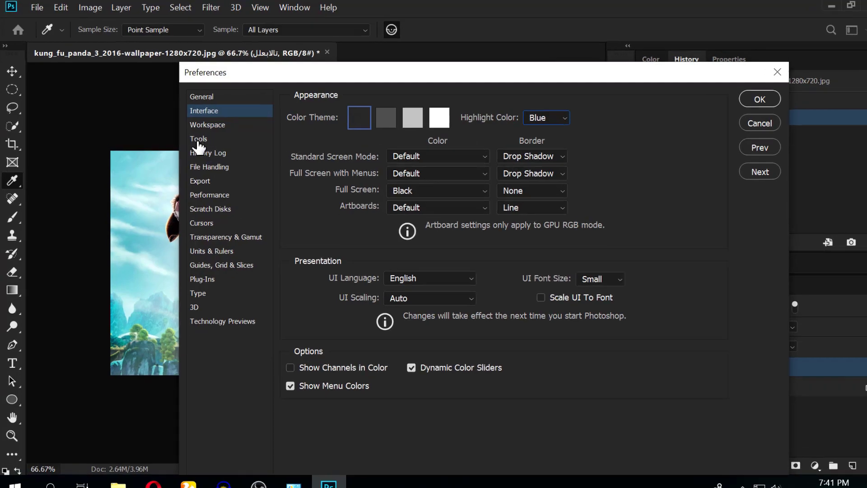
{"action": "left_click", "coordinate": [193, 137]}
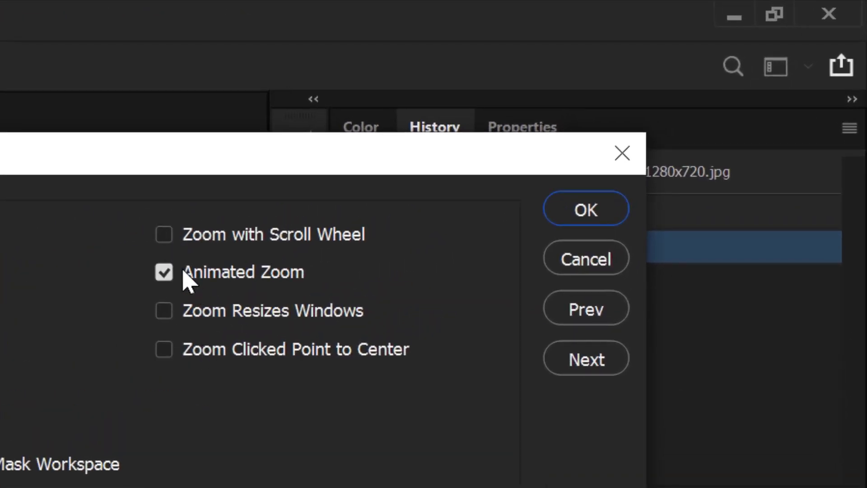
Enable Zoom with Scroll Wheel, then quit without saving and relaunch Photoshop
{"action": "left_click", "coordinate": [160, 236]}
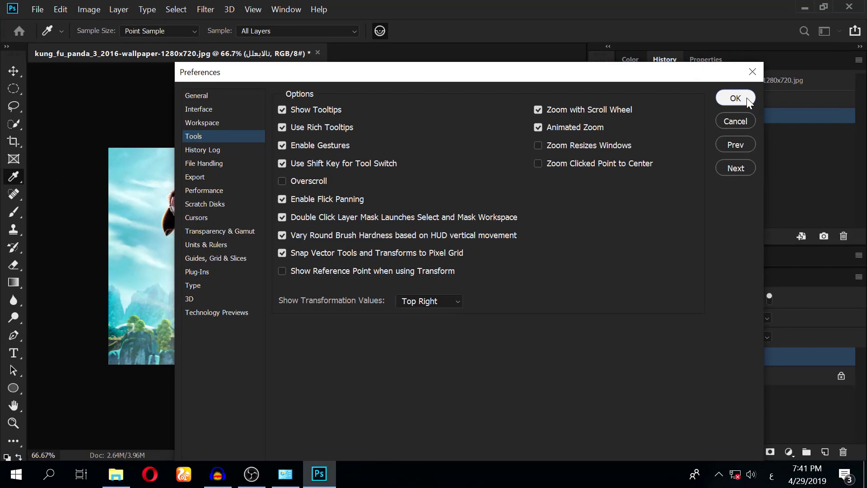
{"action": "left_click", "coordinate": [586, 209]}
{"action": "left_click", "coordinate": [849, 6]}
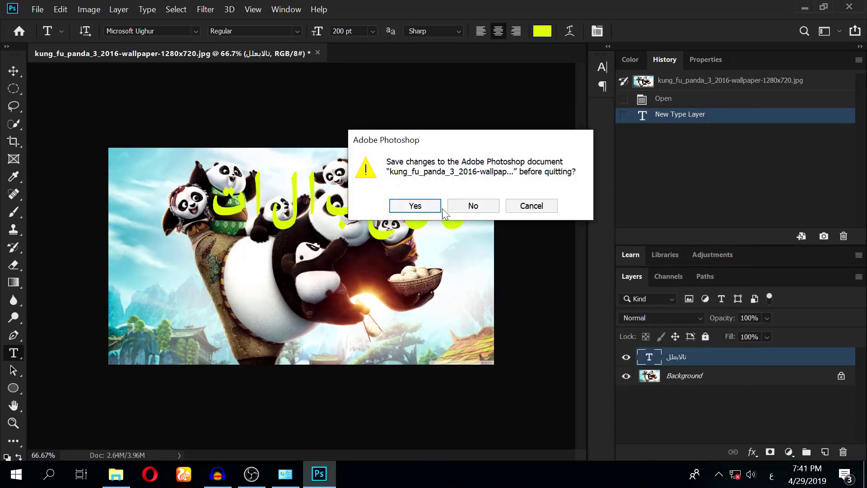
{"action": "left_click", "coordinate": [459, 209]}
{"action": "key", "text": "super"}
{"action": "left_click", "coordinate": [397, 395]}
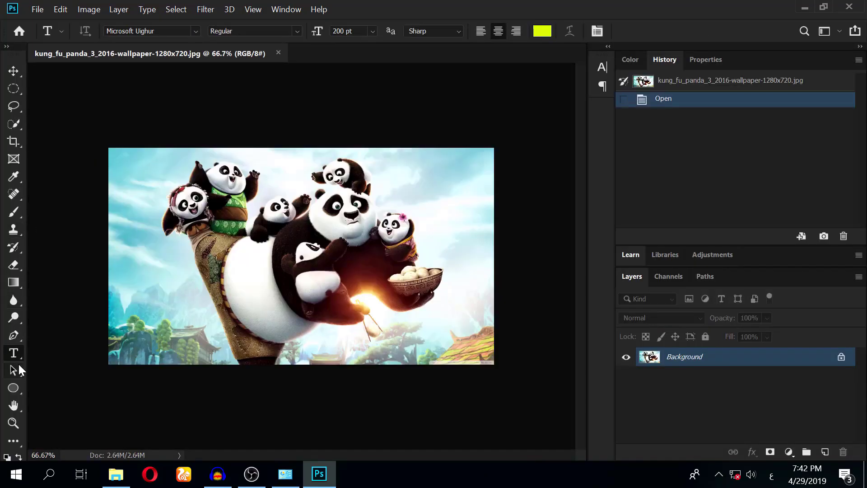
Type a two-word Arabic name on the image and move it lower-left
{"action": "left_click", "coordinate": [177, 273]}
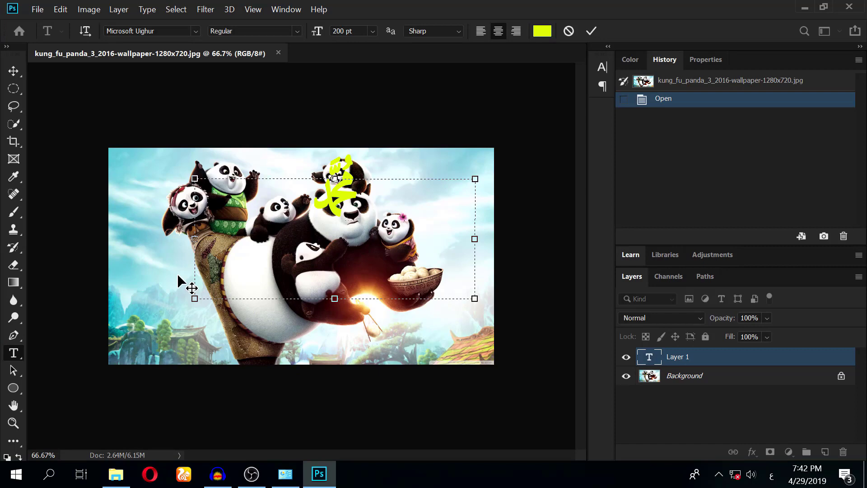
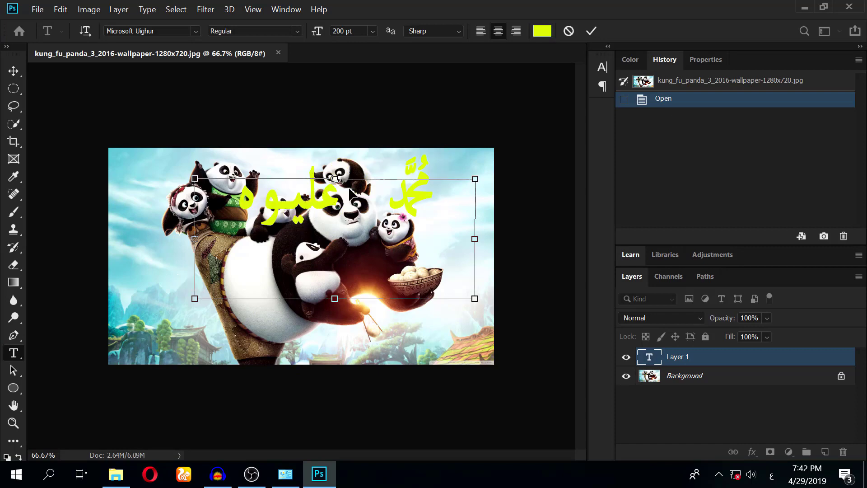
{"action": "left_click_drag", "start_coordinate": [348, 194], "coordinate": [298, 294]}
Colour the name red #e31646 and commit the type layer
{"action": "key", "text": "ctrl+a"}
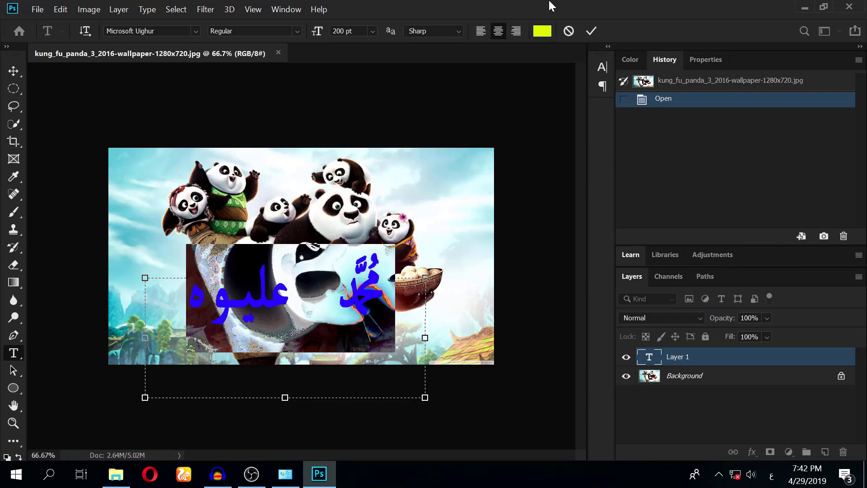
{"action": "left_click", "coordinate": [542, 31]}
{"action": "mouse_move", "coordinate": [615, 166]}
{"action": "left_mouse_down"}
{"action": "mouse_move", "coordinate": [606, 296]}
{"action": "mouse_move", "coordinate": [533, 294]}
{"action": "left_mouse_up"}
{"action": "type", "text": "e31646"}
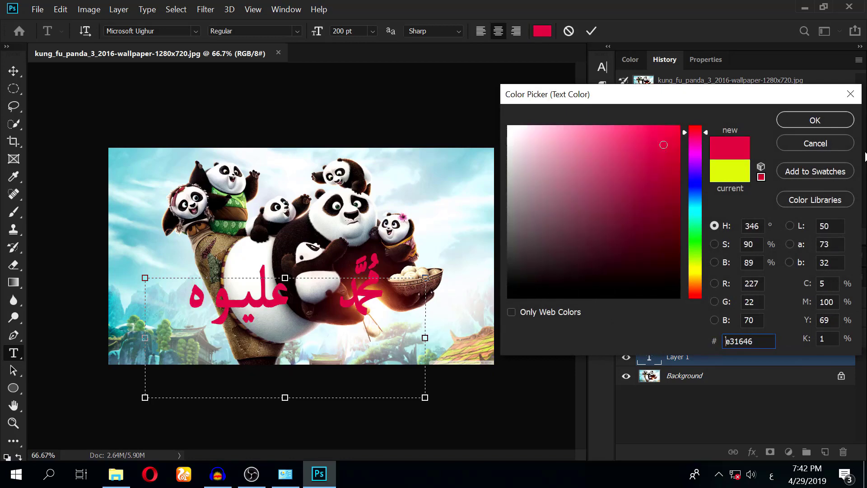
{"action": "left_click", "coordinate": [792, 122]}
{"action": "left_click", "coordinate": [425, 192]}
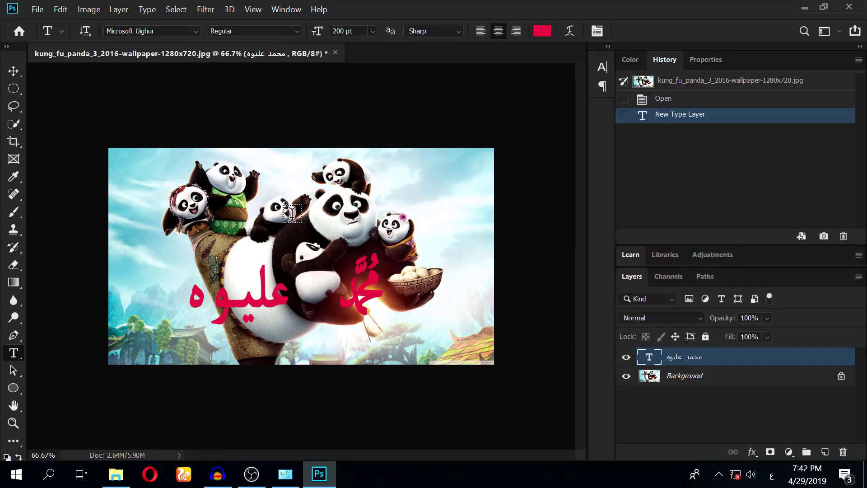
{"action": "scroll", "coordinate": [303, 229], "scroll_direction": "up", "scroll_amount": 3}
{"action": "scroll", "coordinate": [303, 229], "scroll_direction": "down", "scroll_amount": 3}
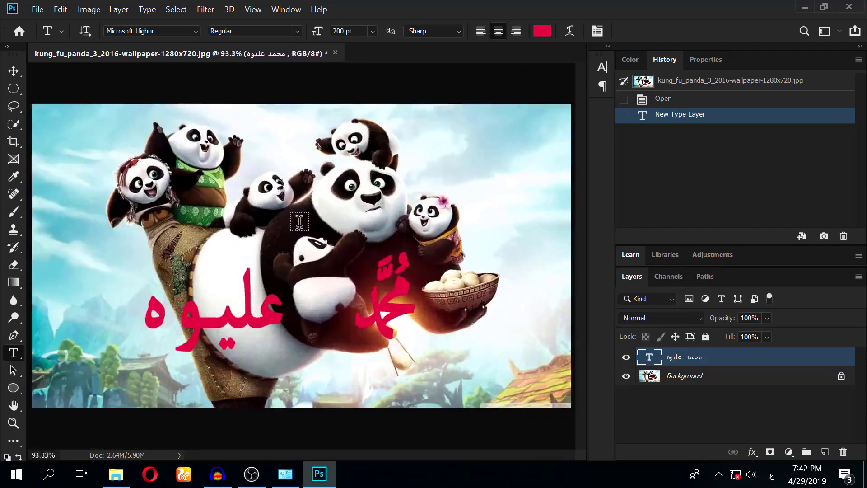
{"action": "scroll", "coordinate": [297, 224], "scroll_direction": "up", "scroll_amount": 3}
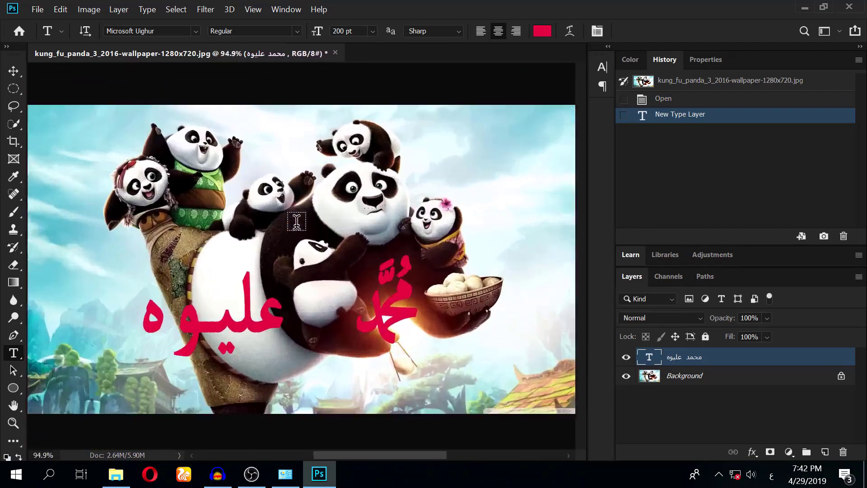
{"action": "scroll", "coordinate": [297, 221], "scroll_direction": "down", "scroll_amount": 3}
{"action": "scroll", "coordinate": [296, 221], "scroll_direction": "up", "scroll_amount": 1}
{"action": "scroll", "coordinate": [297, 222], "scroll_direction": "down", "scroll_amount": 2}
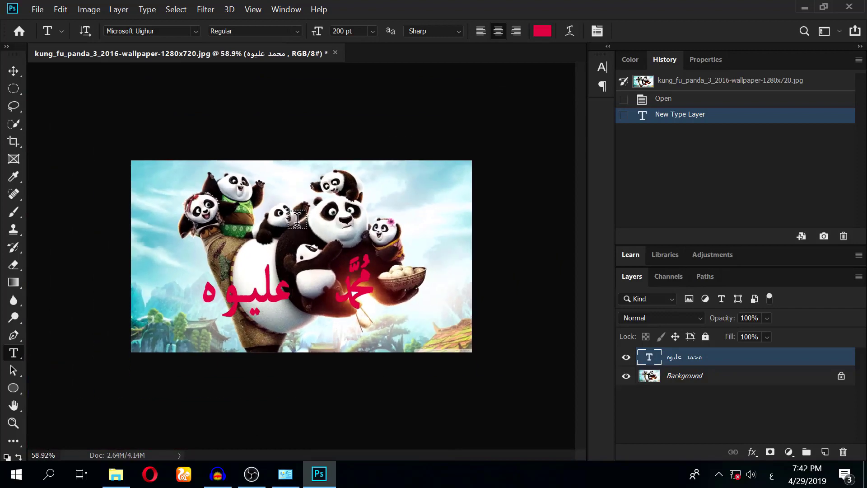
Reset the workspace to Essentials and float the Learn panel group
{"action": "left_click", "coordinate": [286, 9]}
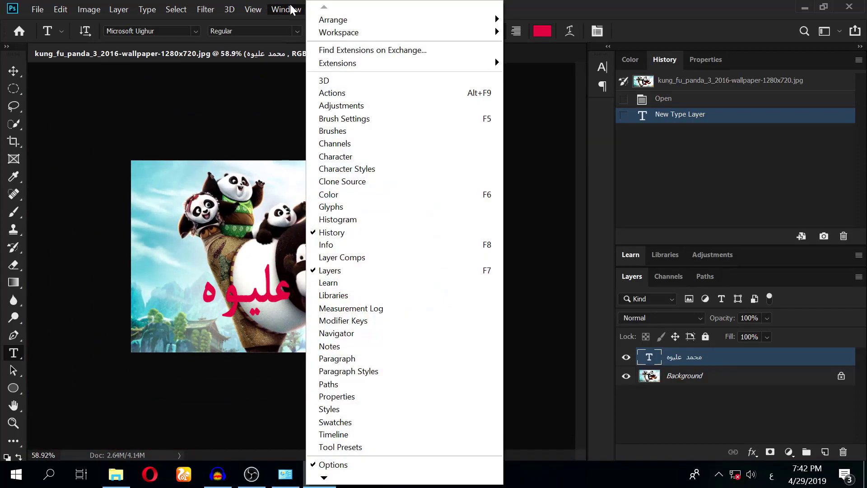
{"action": "mouse_move", "coordinate": [355, 32]}
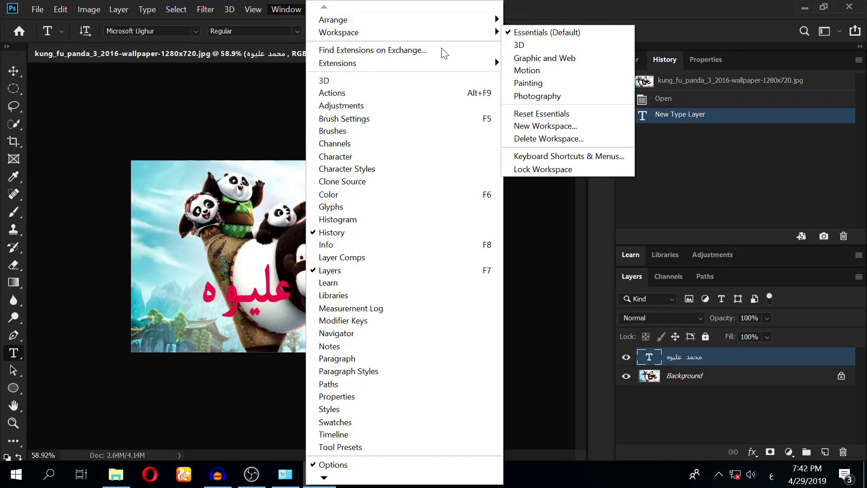
{"action": "left_click", "coordinate": [451, 114]}
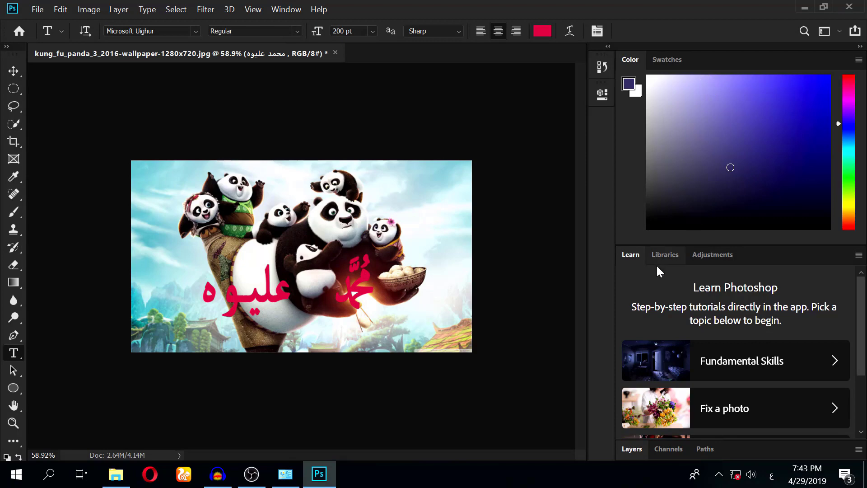
{"action": "left_click_drag", "start_coordinate": [741, 259], "coordinate": [759, 326]}
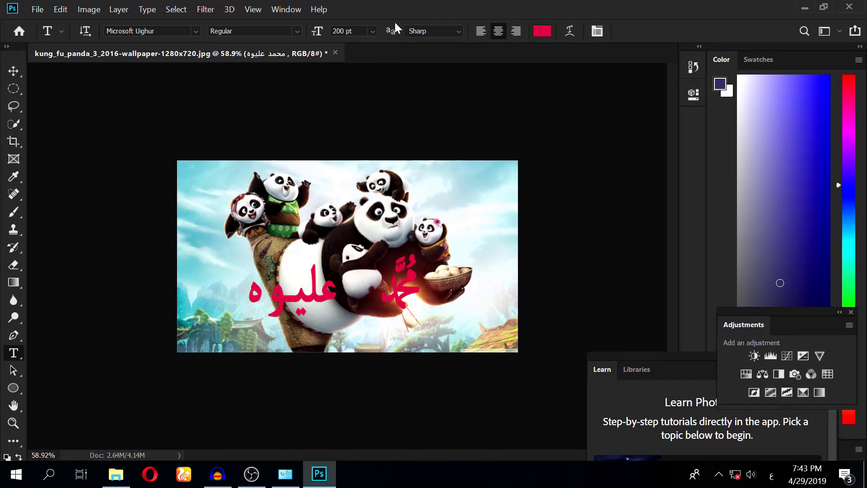
Reset Essentials again and check the Swatches tab before returning to Color
{"action": "left_click", "coordinate": [285, 10]}
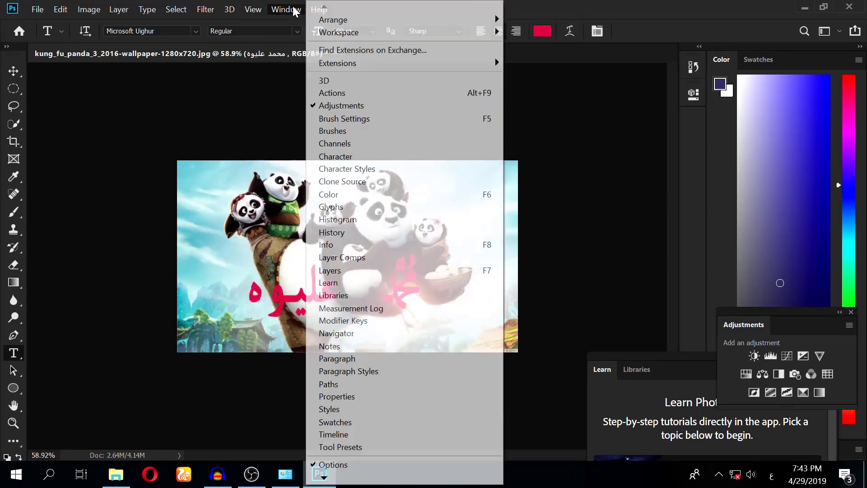
{"action": "mouse_move", "coordinate": [374, 36]}
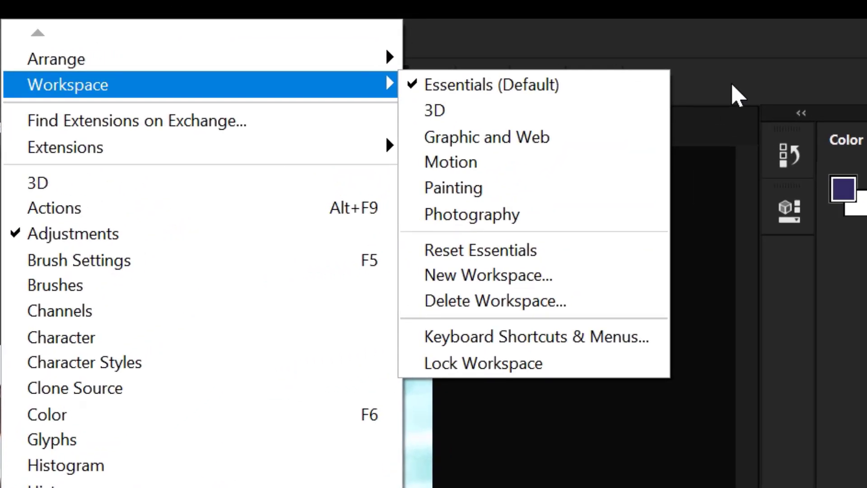
{"action": "left_click", "coordinate": [493, 251]}
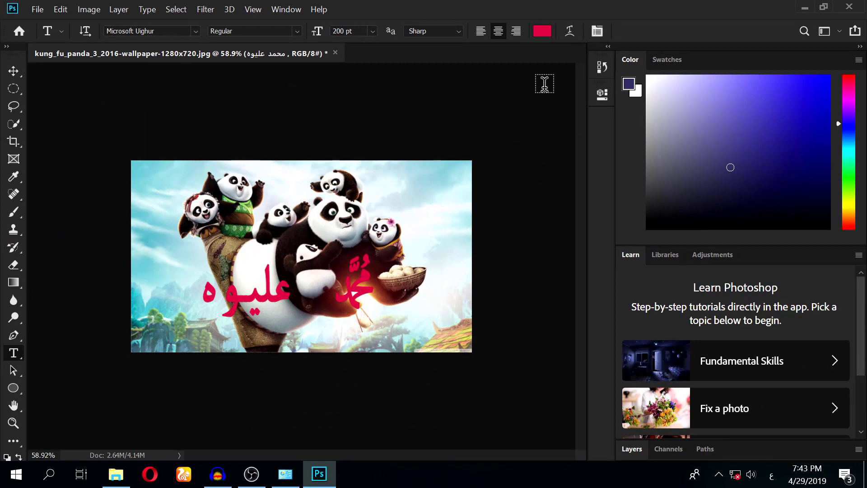
{"action": "left_click", "coordinate": [667, 57]}
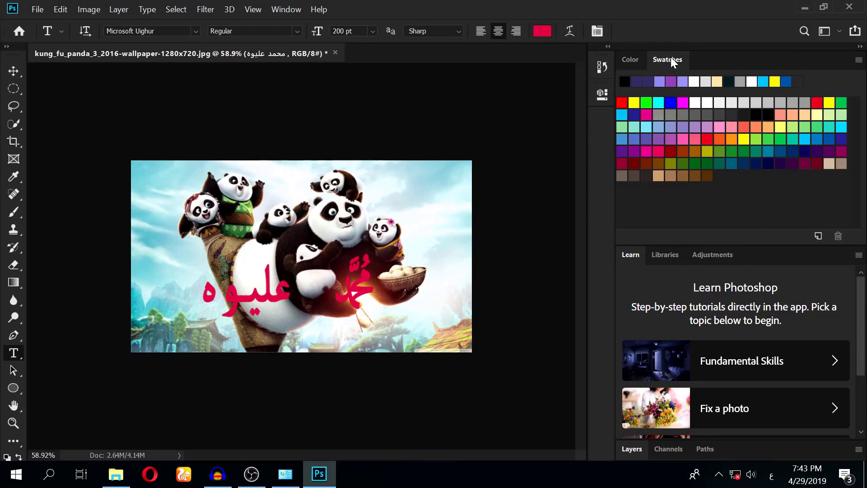
{"action": "left_click", "coordinate": [630, 60]}
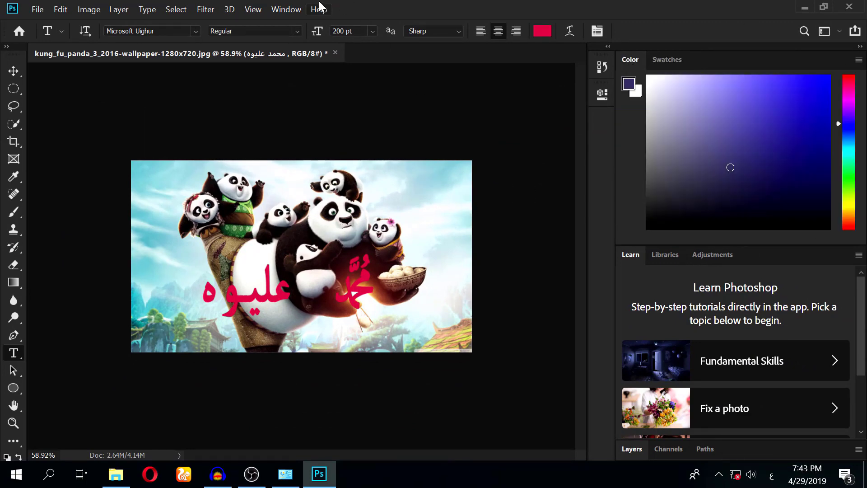
{"action": "left_click", "coordinate": [284, 9]}
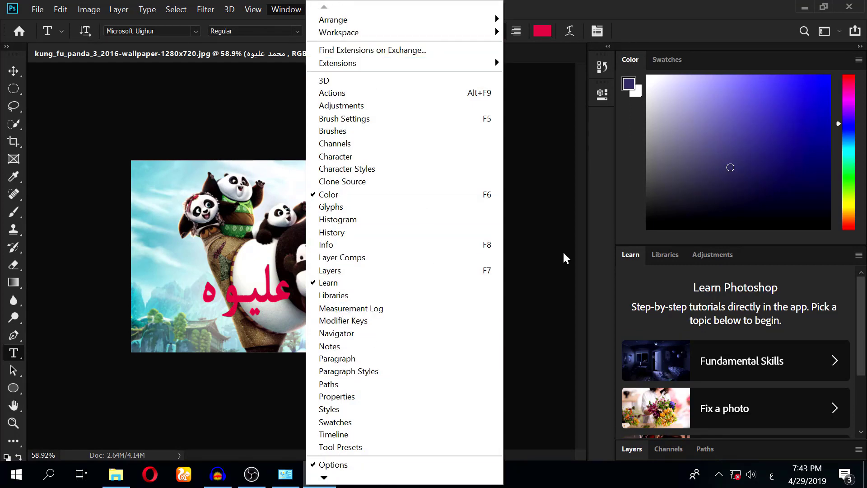
Show the Layers and History panels, docking History beside Color and Swatches
{"action": "left_click", "coordinate": [452, 270]}
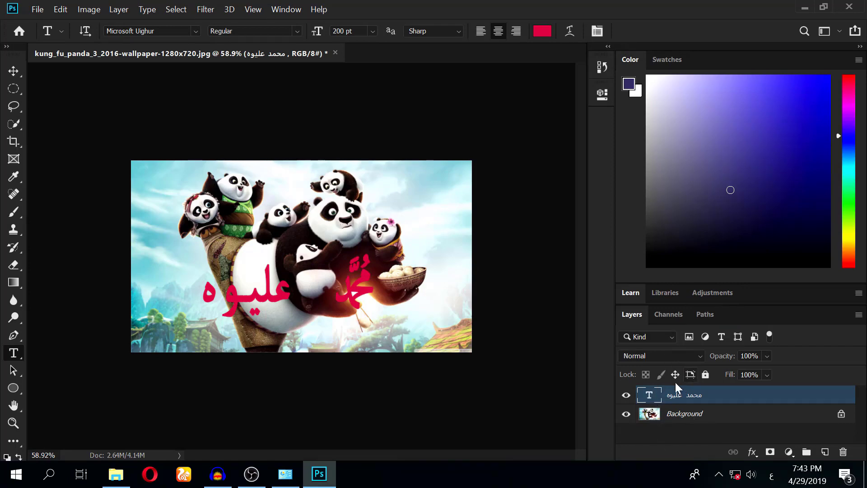
{"action": "left_click", "coordinate": [293, 9]}
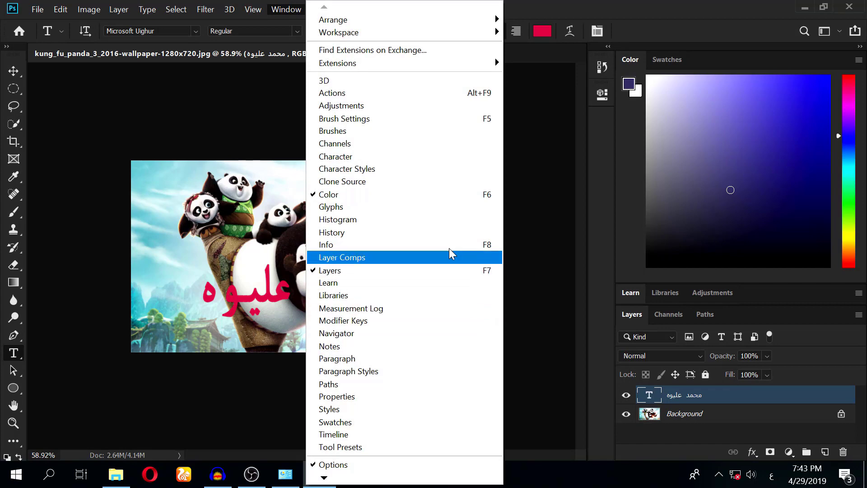
{"action": "left_click", "coordinate": [417, 233]}
{"action": "left_click_drag", "start_coordinate": [486, 65], "coordinate": [736, 56]}
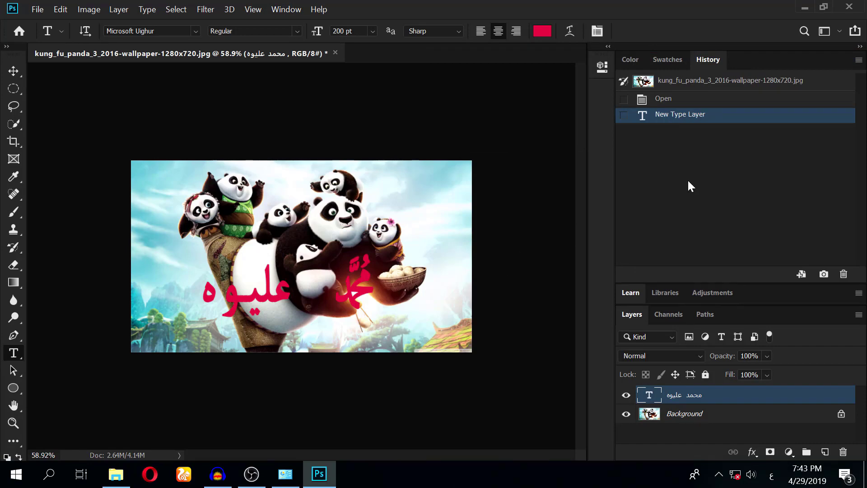
Delete the text's first word, then revert history to the Open state
{"action": "left_click", "coordinate": [673, 100]}
{"action": "left_click", "coordinate": [674, 116]}
{"action": "double_click", "coordinate": [400, 287]}
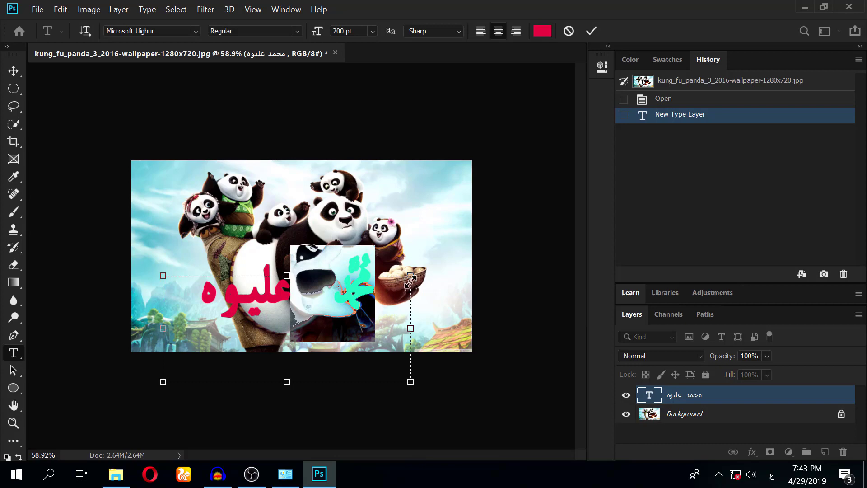
{"action": "key", "text": "BackSpace"}
{"action": "key", "text": "ctrl+Return"}
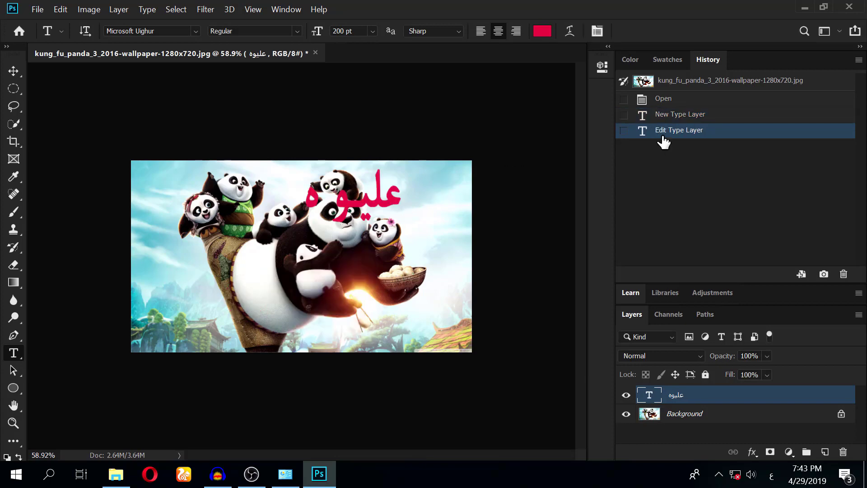
{"action": "left_click", "coordinate": [675, 118]}
{"action": "left_click", "coordinate": [670, 133]}
{"action": "left_click", "coordinate": [667, 100]}
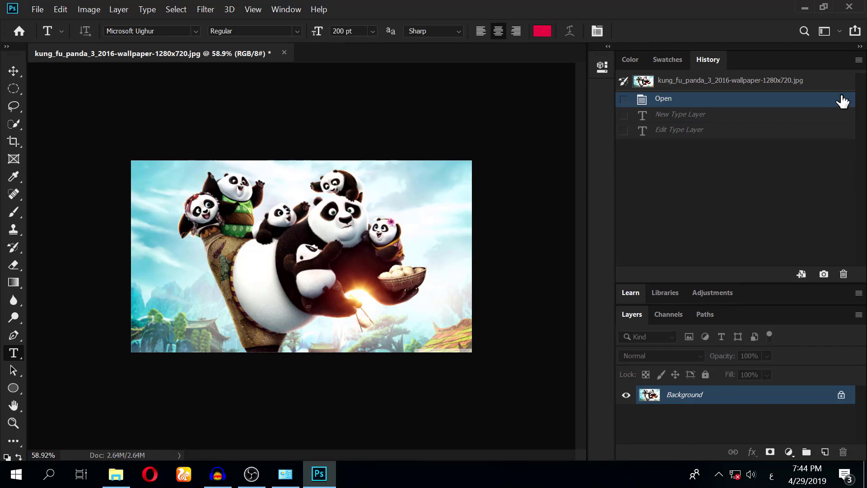